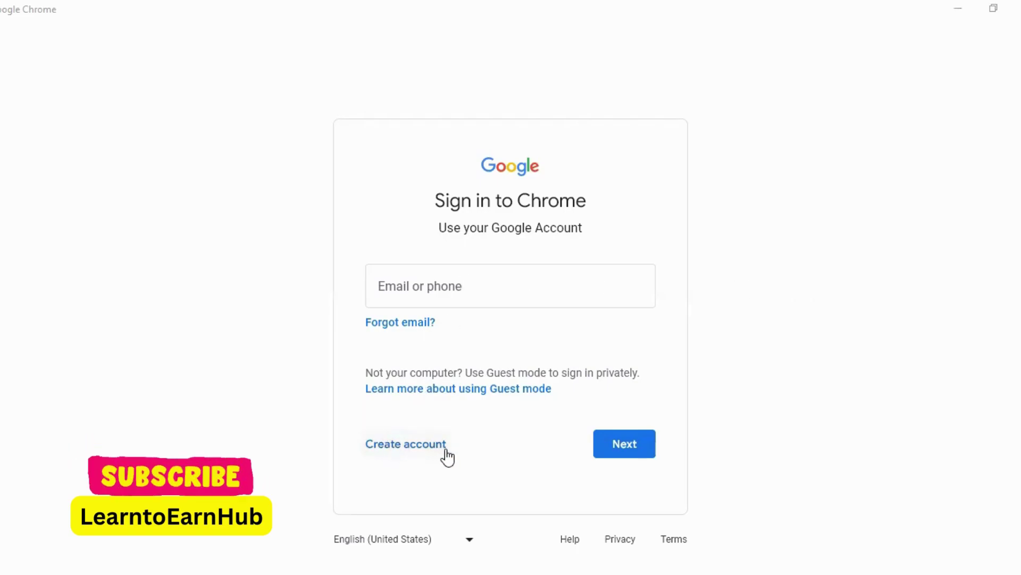
Expand Create account to show the personal, child and work-or-business account choices.
left_click(446, 452)
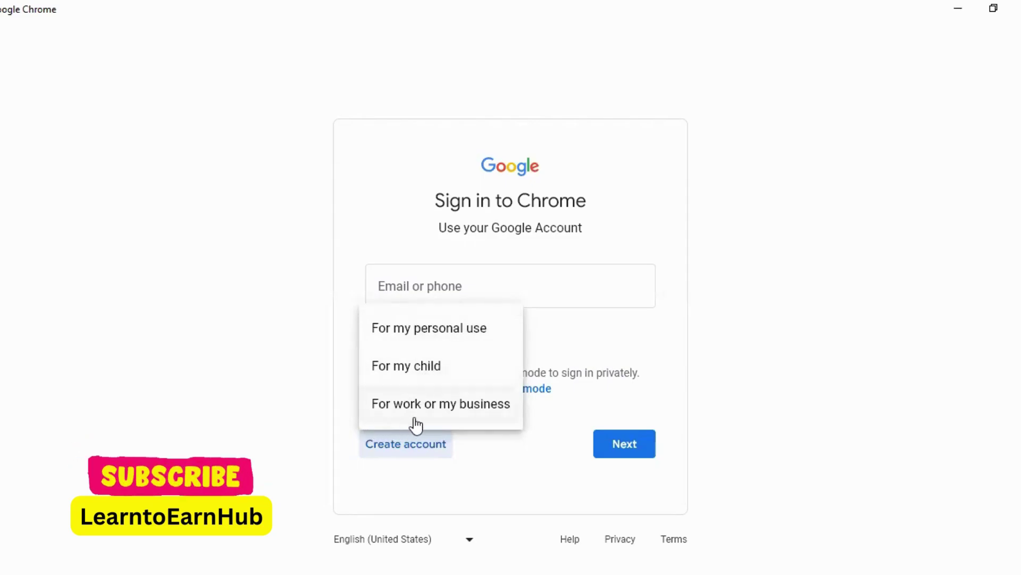
left_click(442, 330)
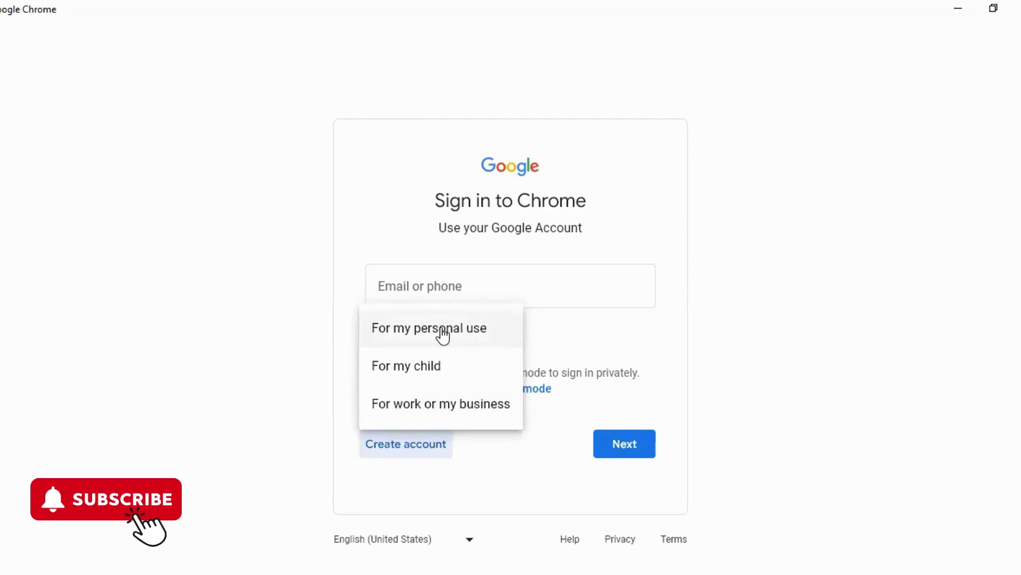
Start a personal-use account, enter the first and last name, and continue.
left_click(442, 330)
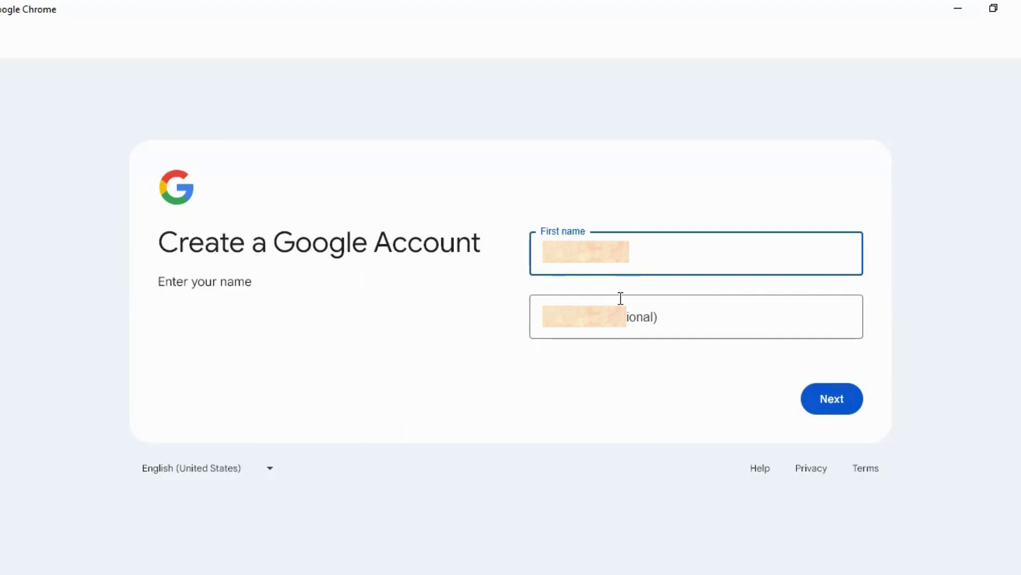
key("Tab")
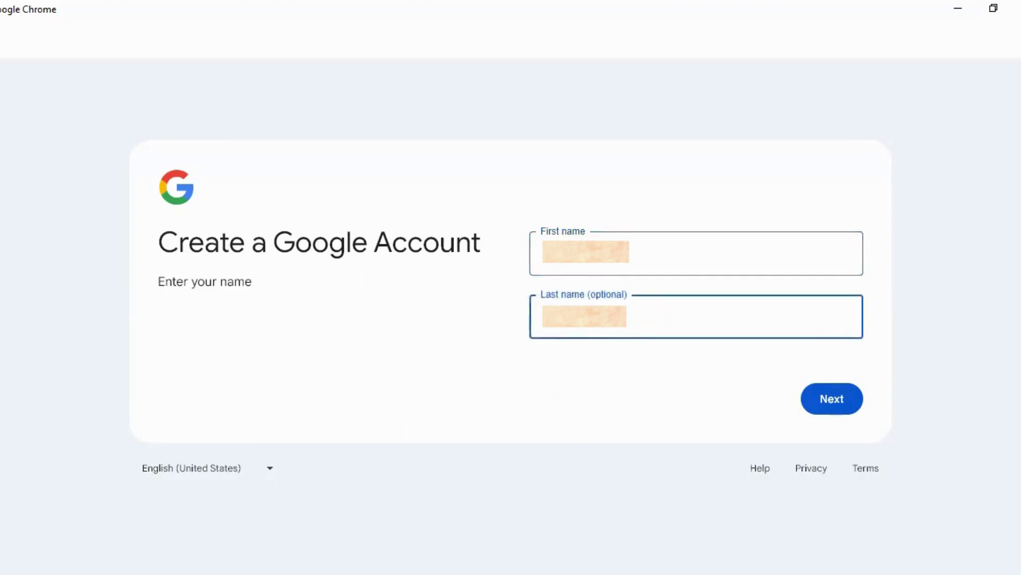
left_click(840, 406)
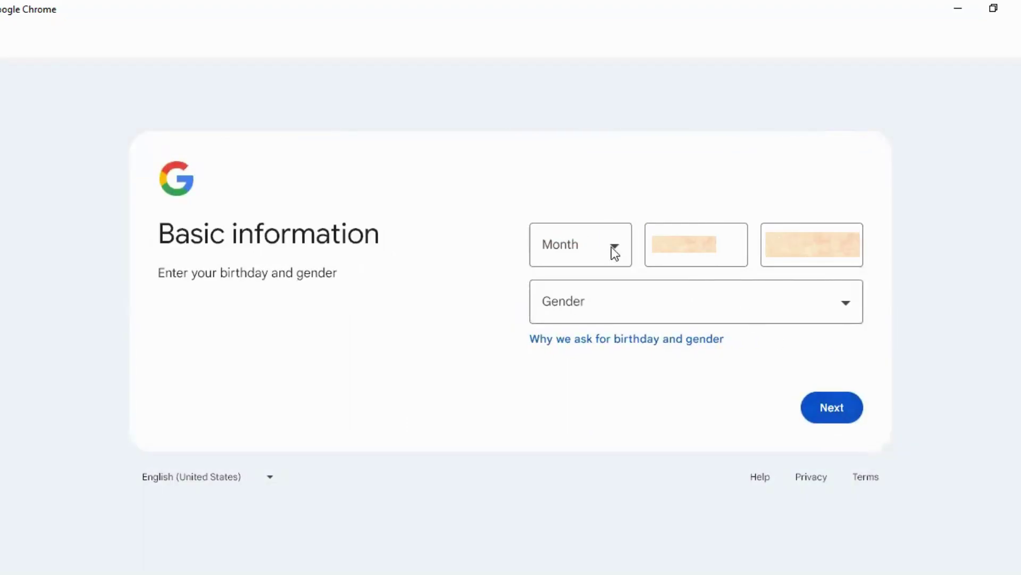
Enter an April birthday with day and year, set gender to Female, and continue.
left_click(595, 246)
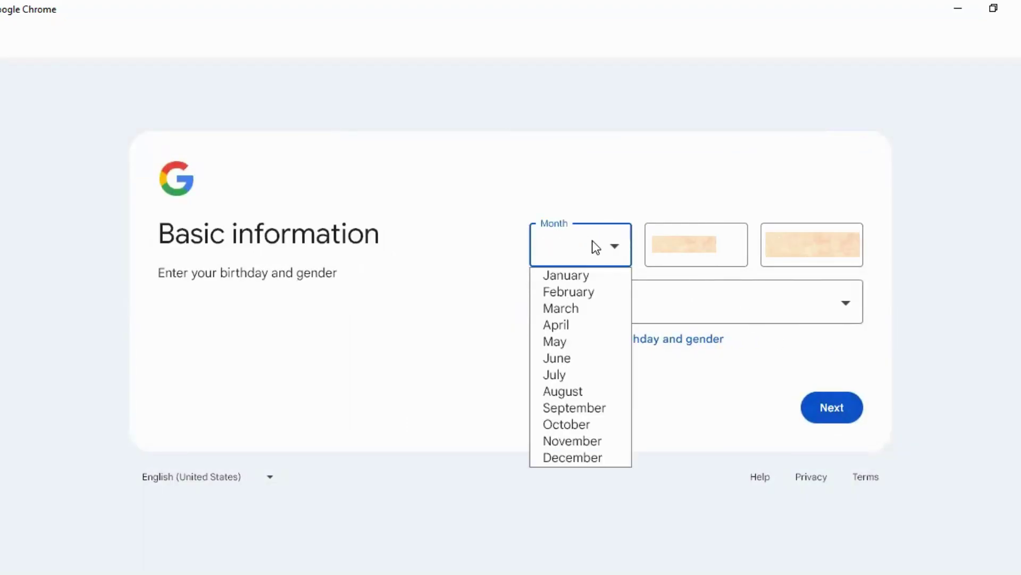
left_click(570, 325)
left_click(685, 257)
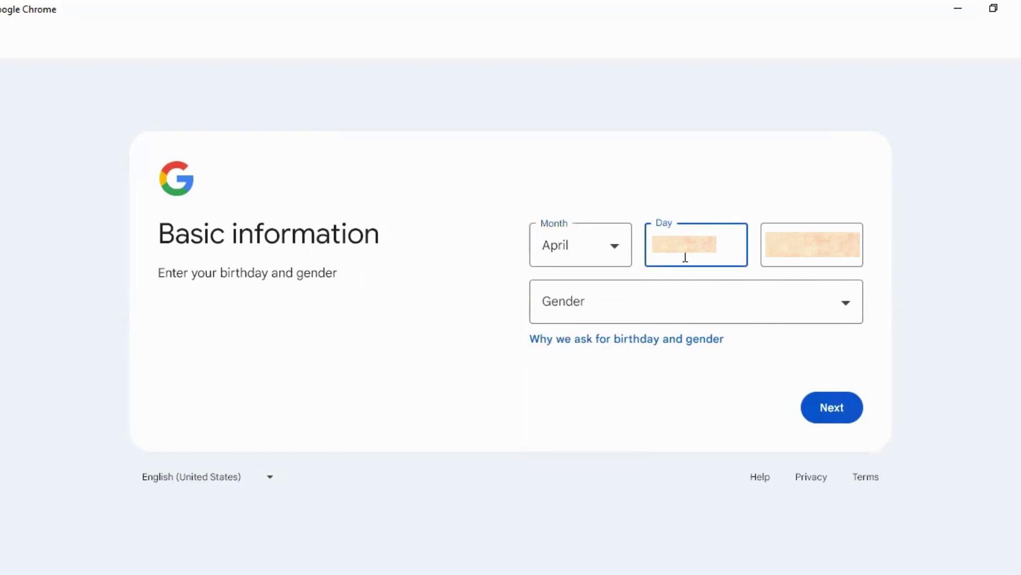
left_click(789, 228)
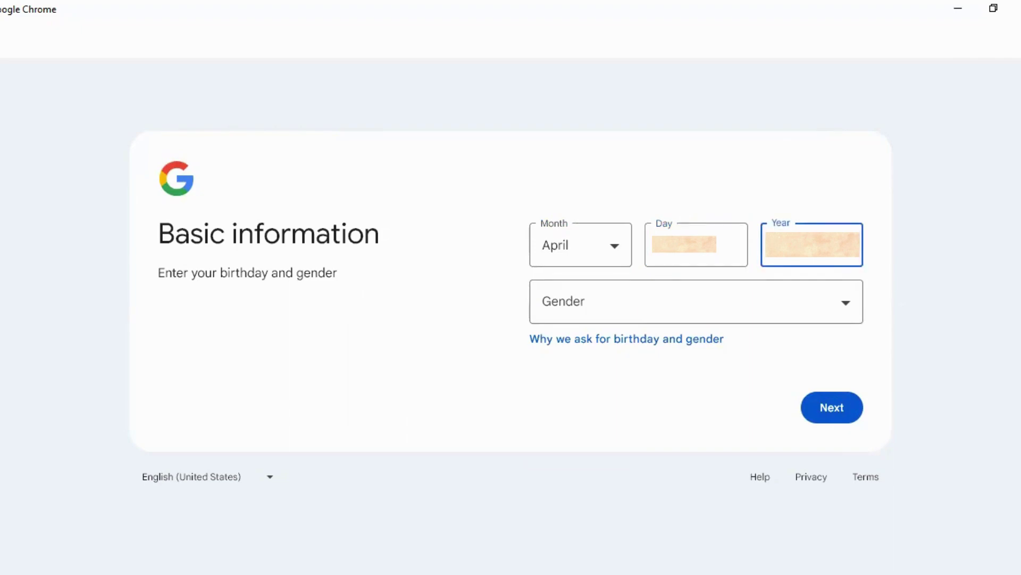
left_click(774, 311)
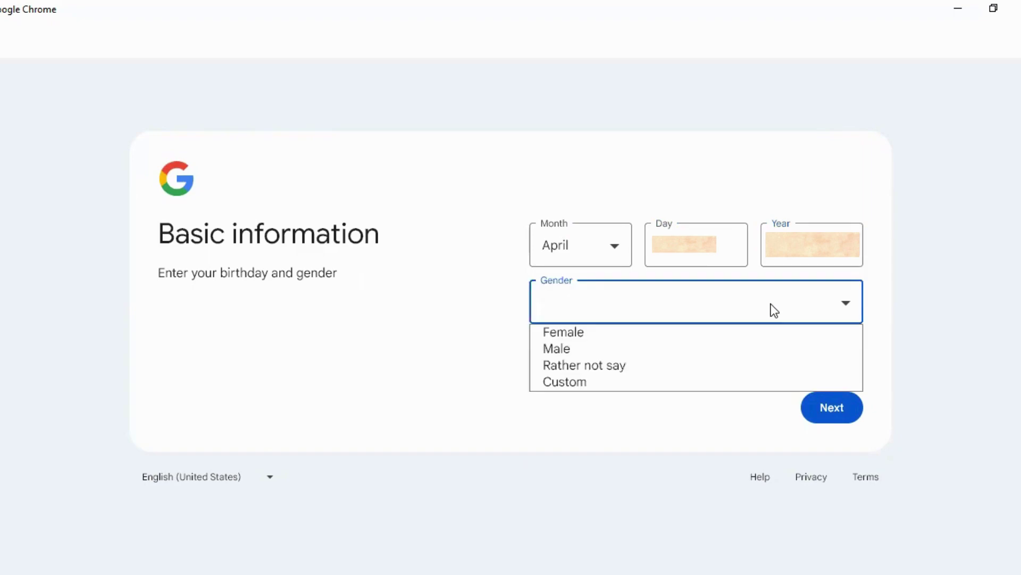
left_click(648, 333)
left_click(818, 409)
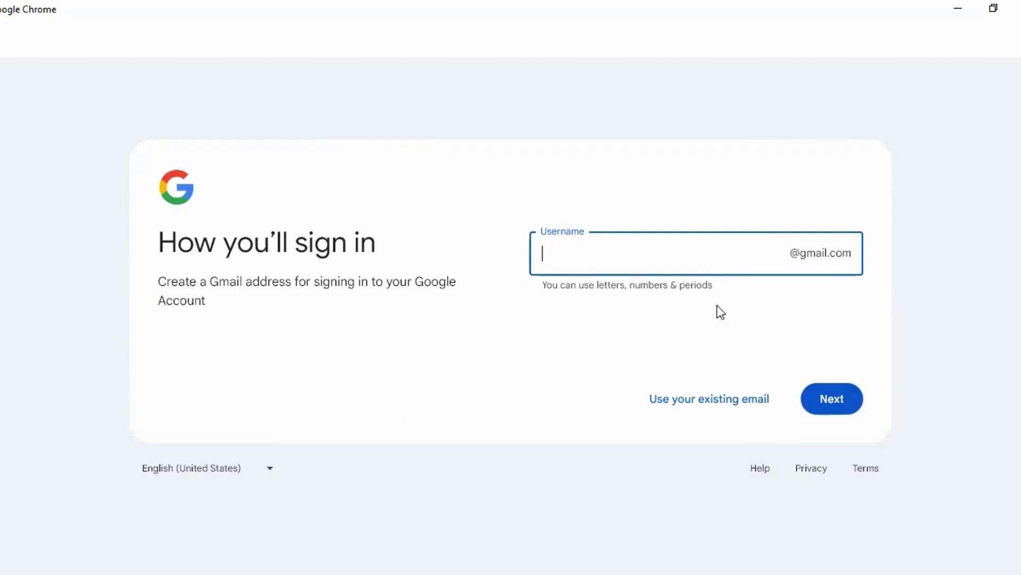
Replace the taken Gmail username with a suggested available one and proceed to passwords.
key("ctrl+v")
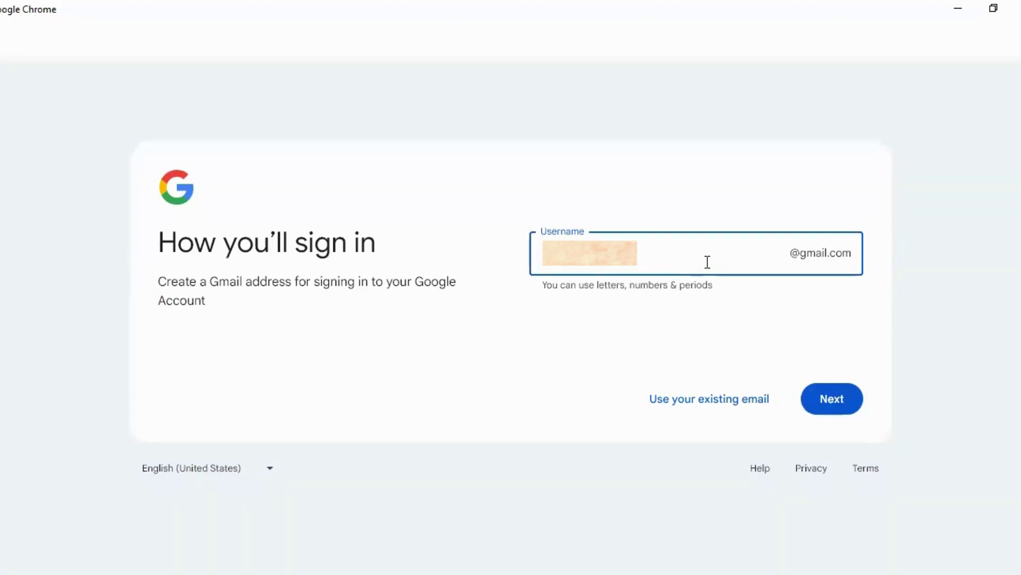
left_click(720, 296)
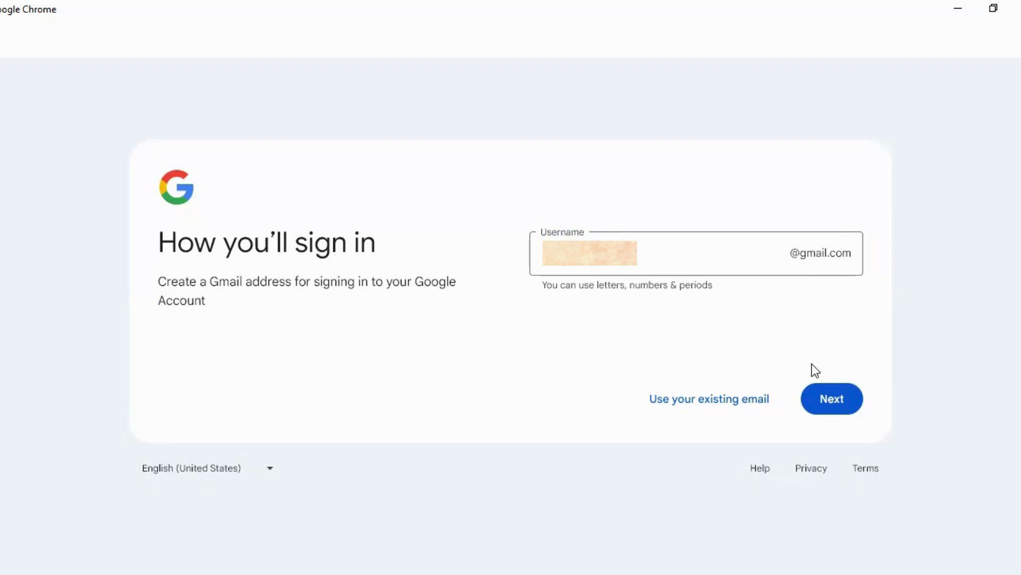
left_click(828, 398)
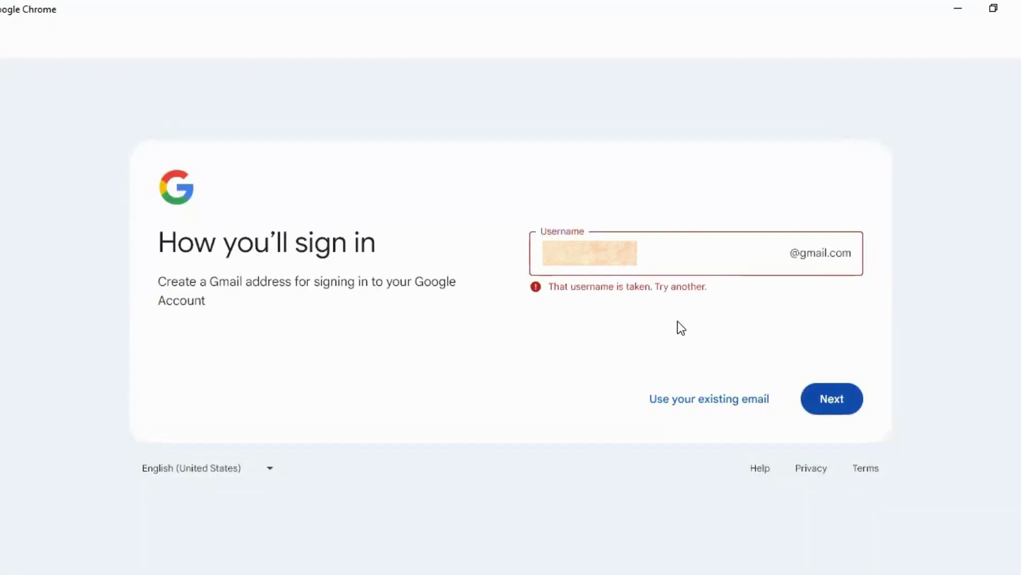
key("shift+Tab")
key("shift+Tab")
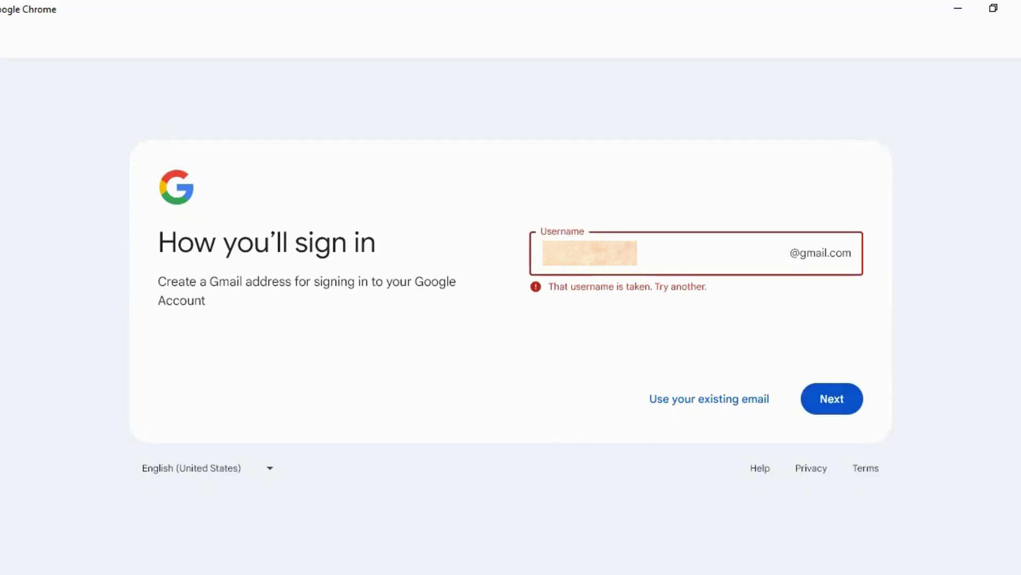
left_click(738, 330)
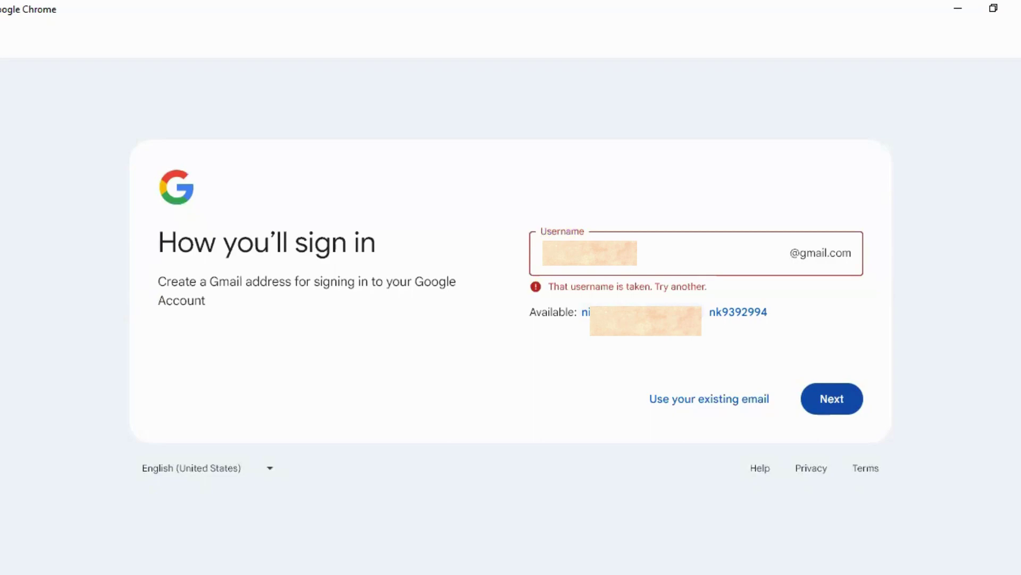
left_click(666, 317)
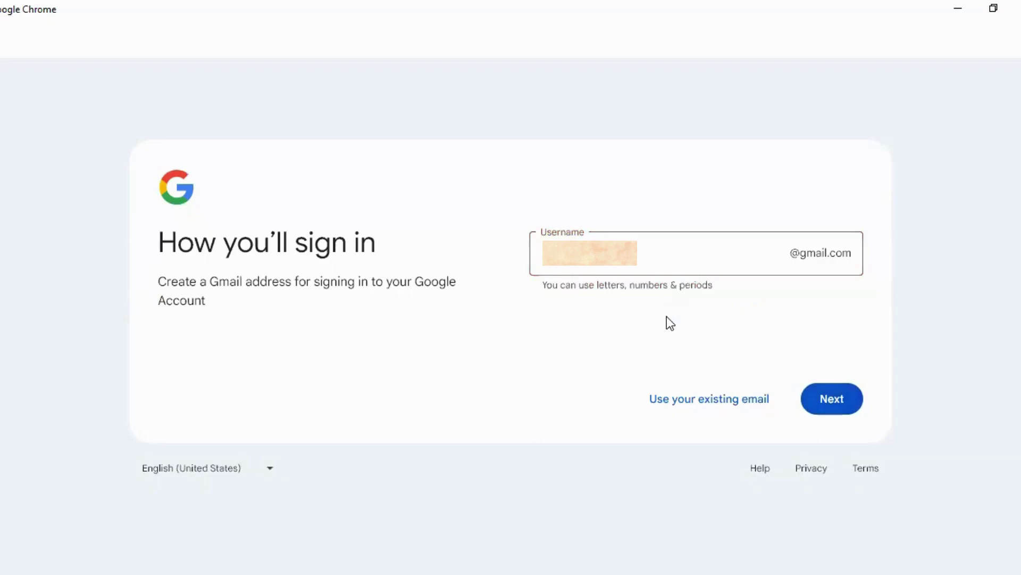
left_click(824, 405)
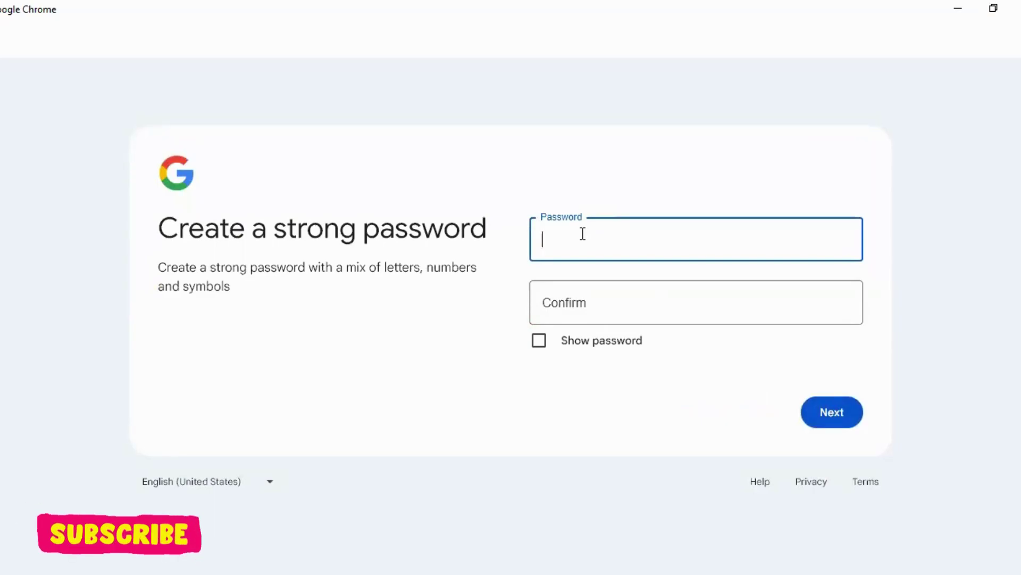
Enter the account password, retype it in Confirm, and submit it.
type("aaaaaaaaaaa")
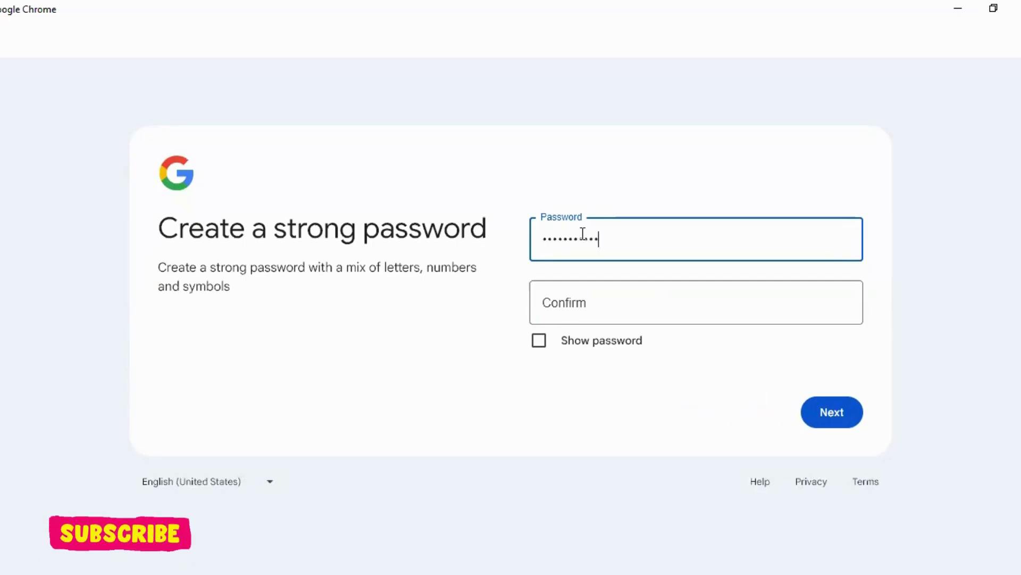
type("aa")
left_click(587, 305)
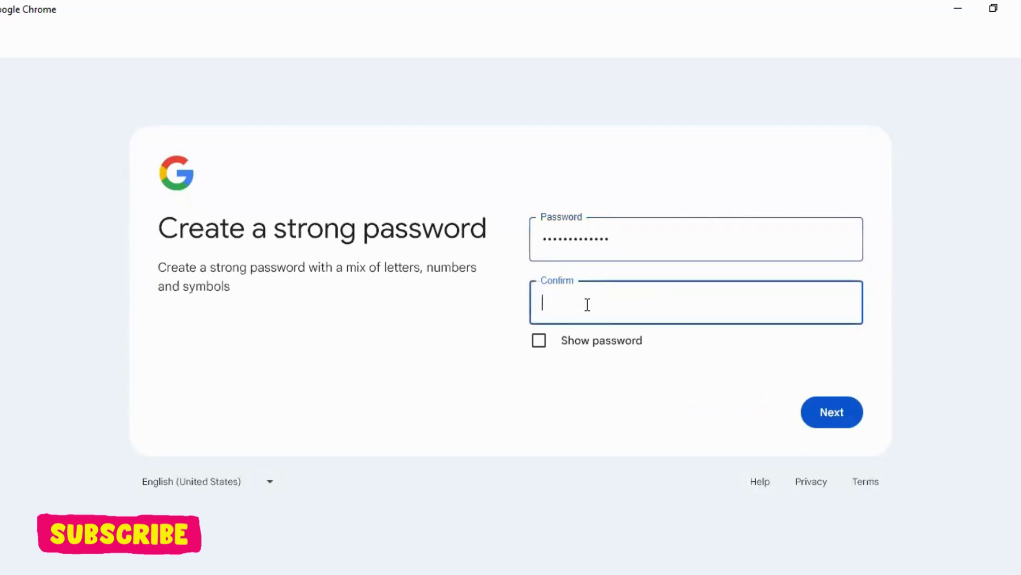
type("aa")
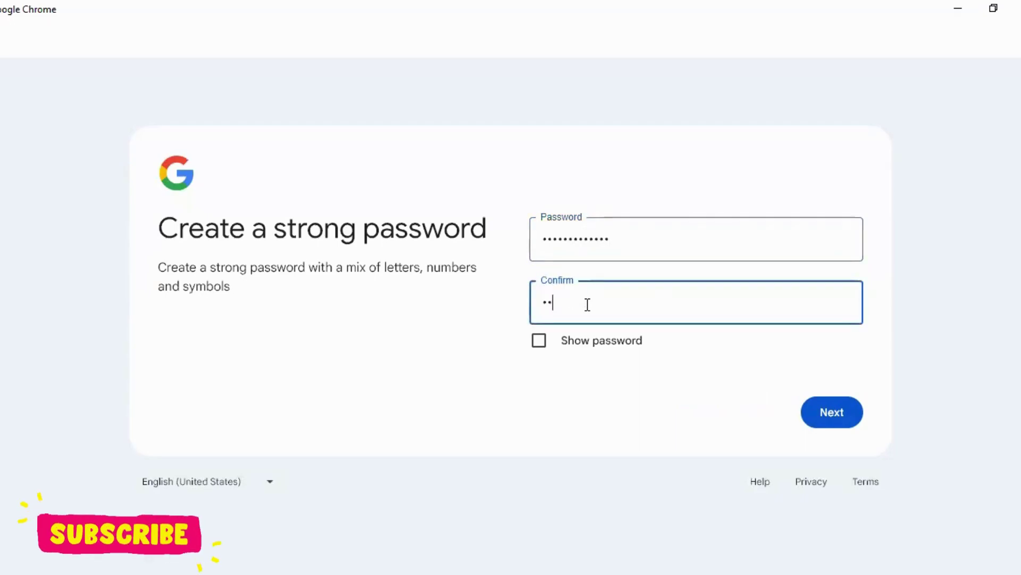
type("aaaaaaa")
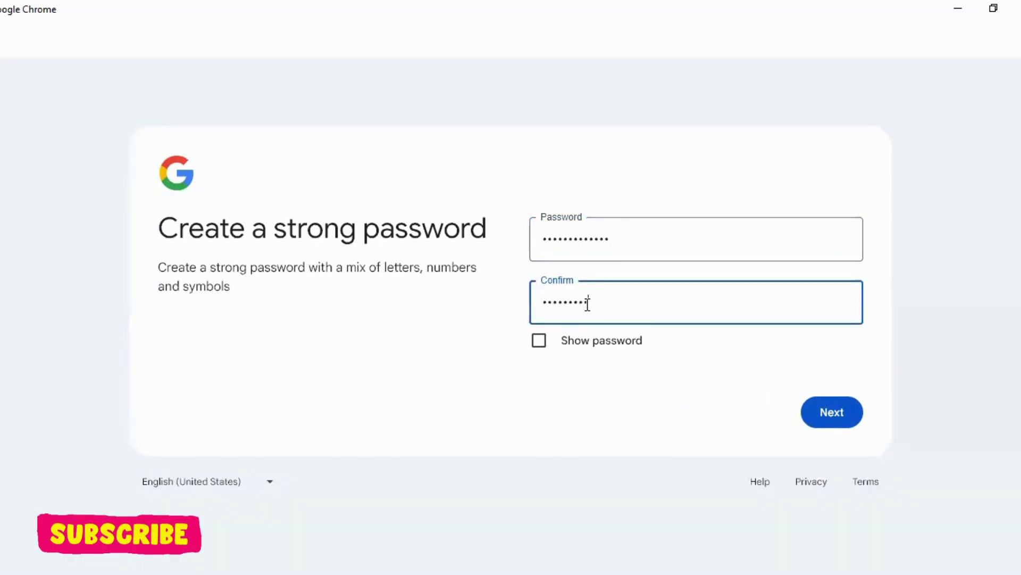
type("aaaa")
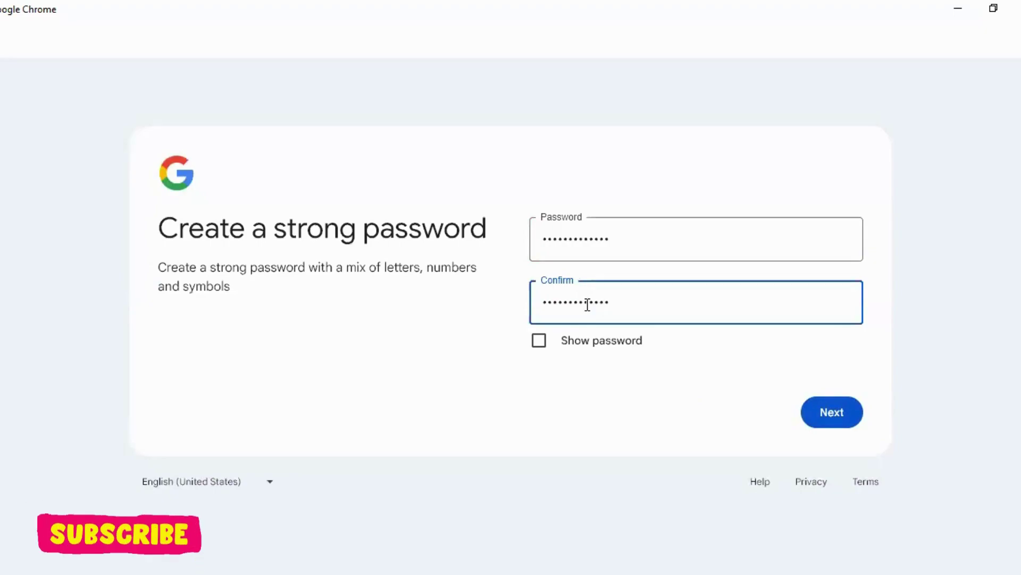
left_click(832, 414)
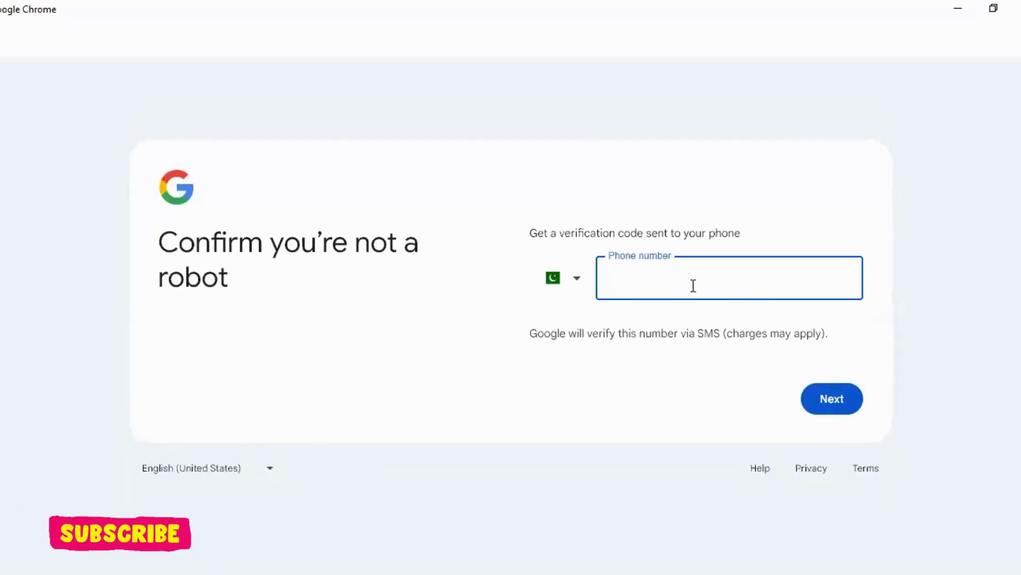
Choose the country code, send a text code to the phone number, and enter the six-digit code.
left_click(578, 282)
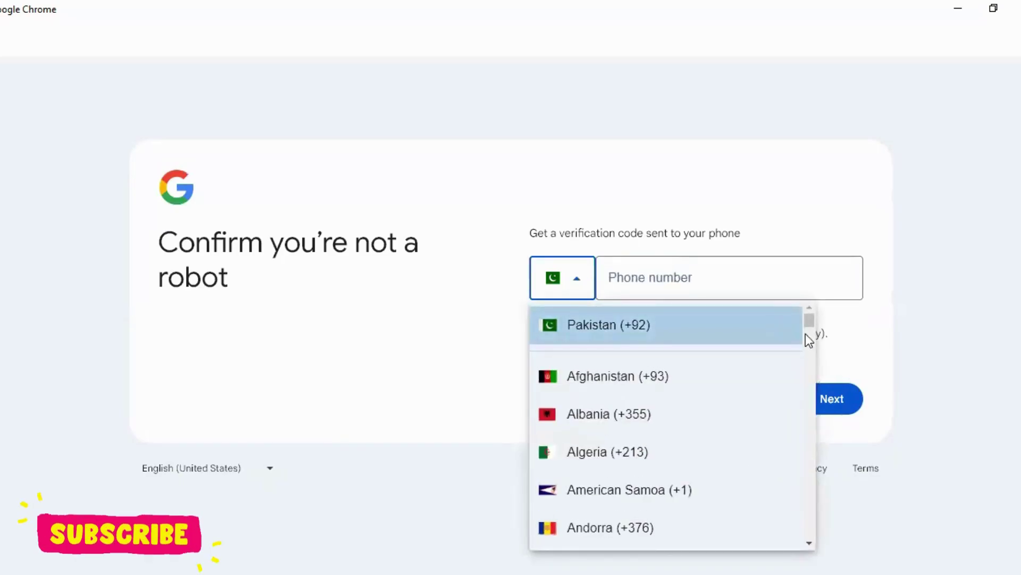
left_click_drag(805, 323, 799, 489)
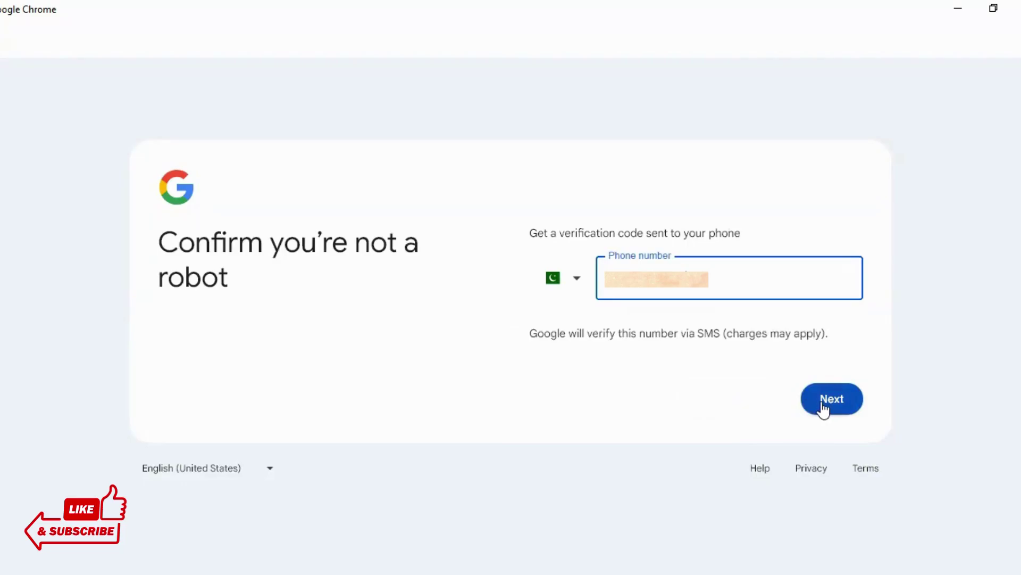
left_click(822, 402)
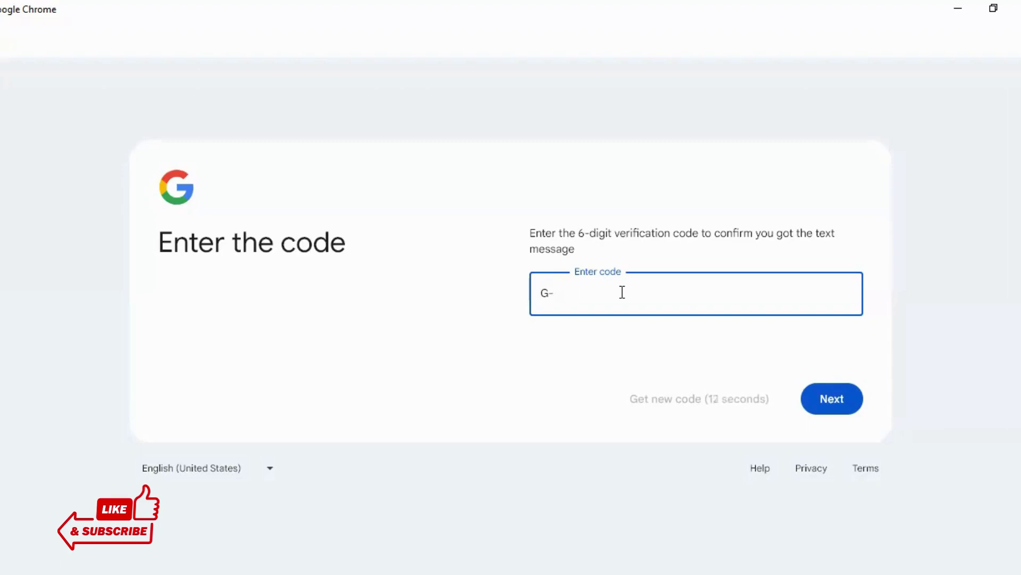
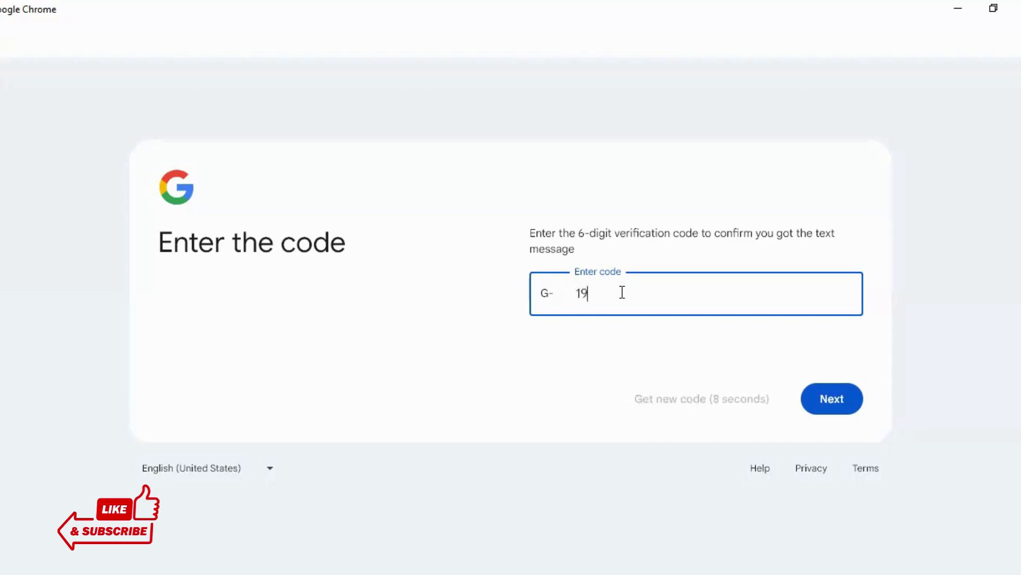
Submit the six-digit verification code to reach the recovery email step.
left_click(833, 402)
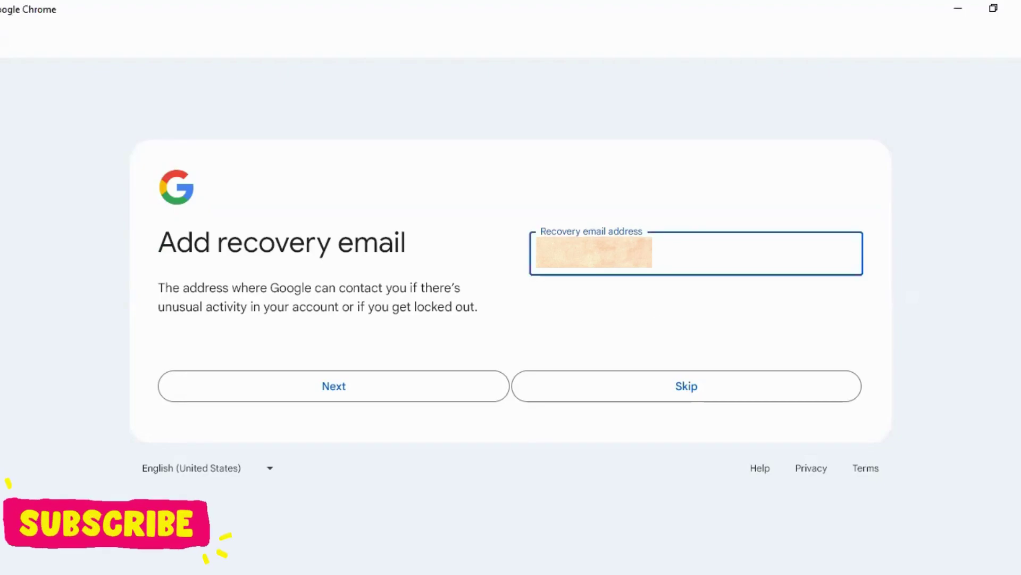
Skip the recovery email and confirm the Review your account info page.
type("om")
left_click(672, 381)
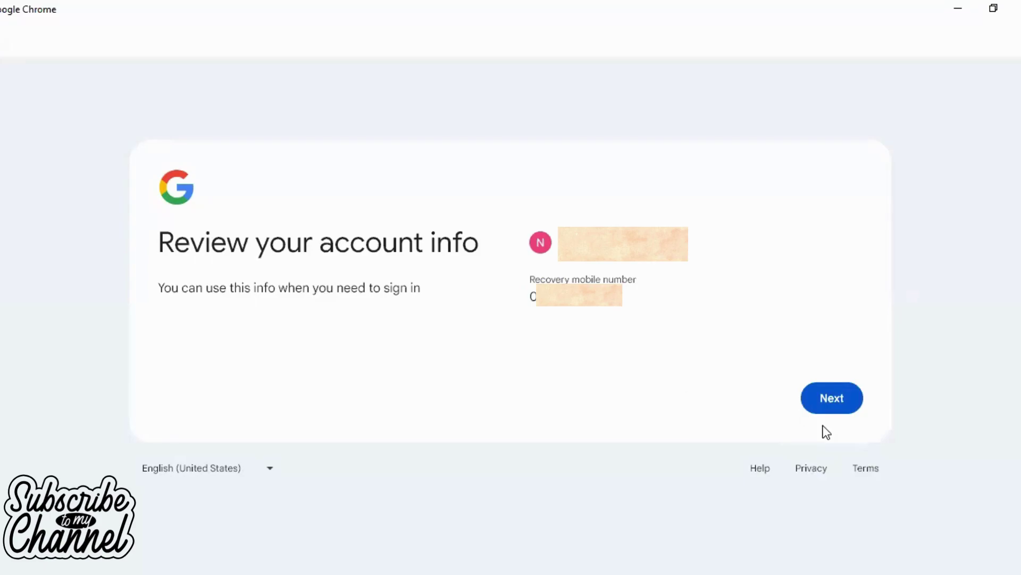
left_click(831, 397)
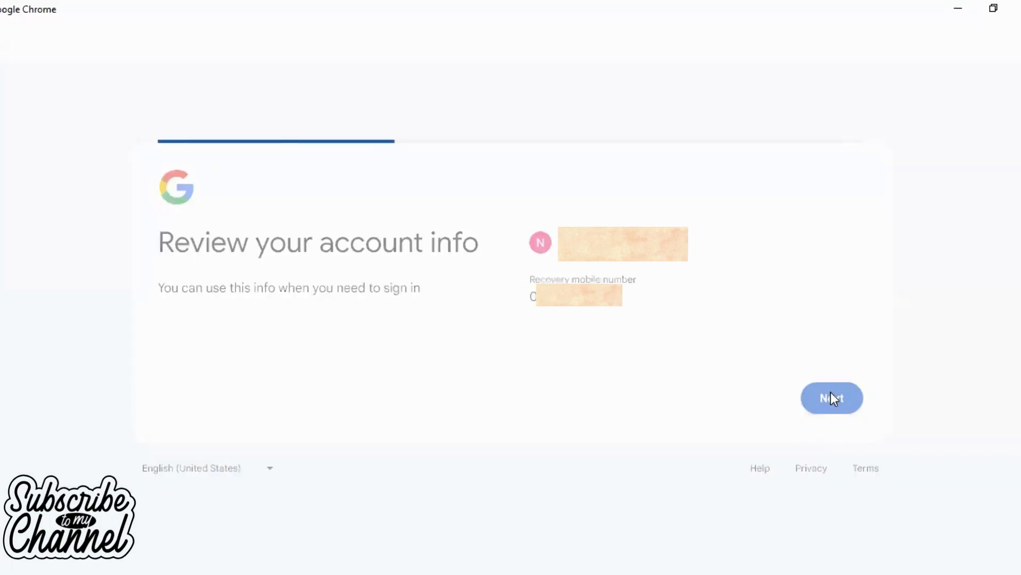
Read through the Privacy and Terms and agree to them.
scroll(685, 316, "down", 12)
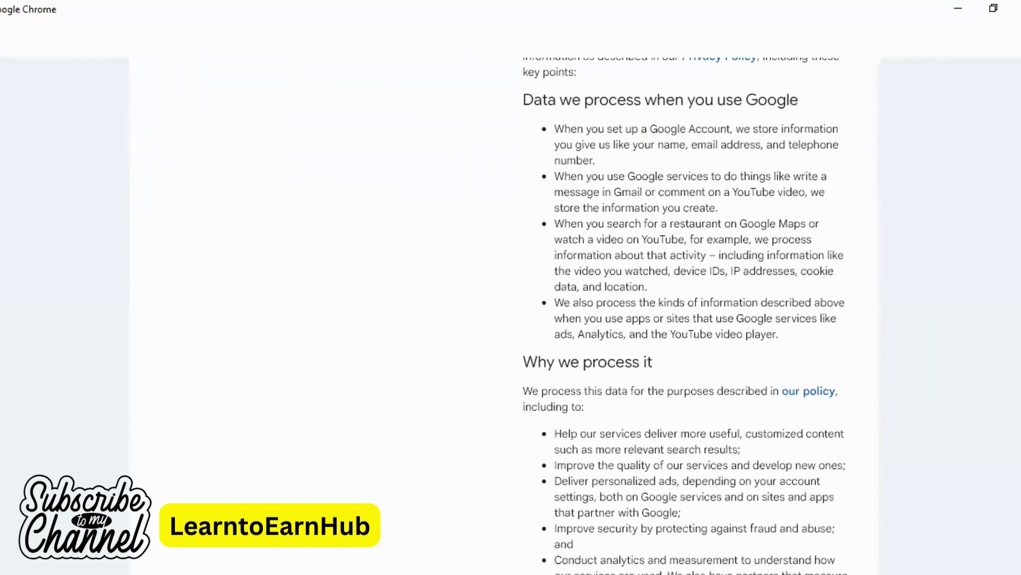
scroll(685, 316, "down", 1)
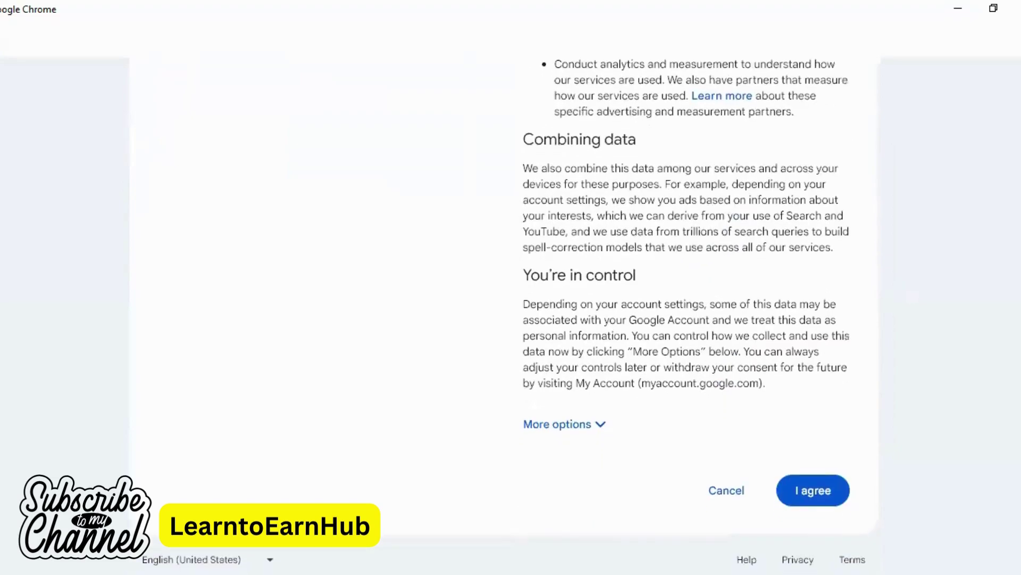
scroll(504, 316, "up", 13)
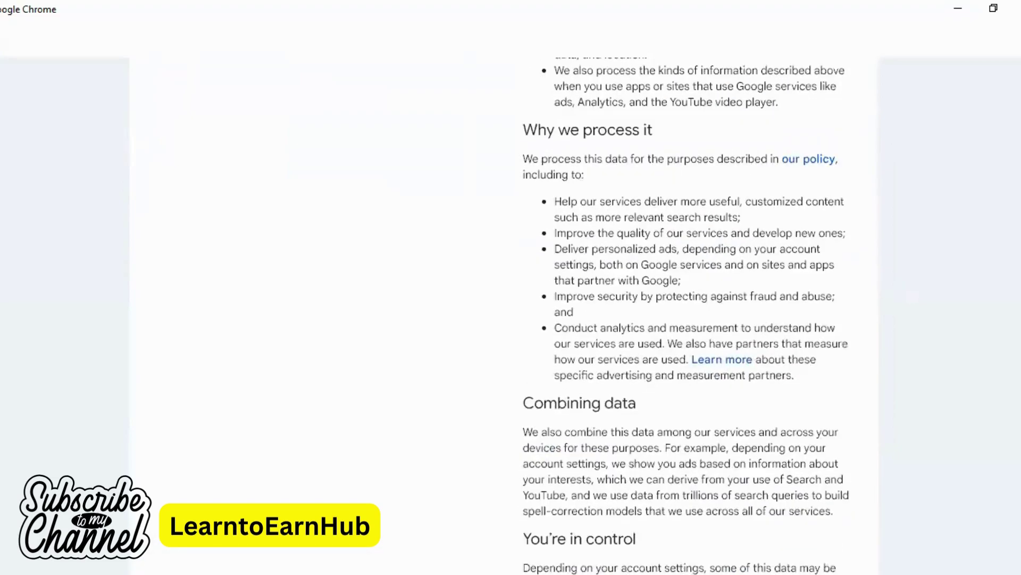
scroll(503, 316, "down", 12)
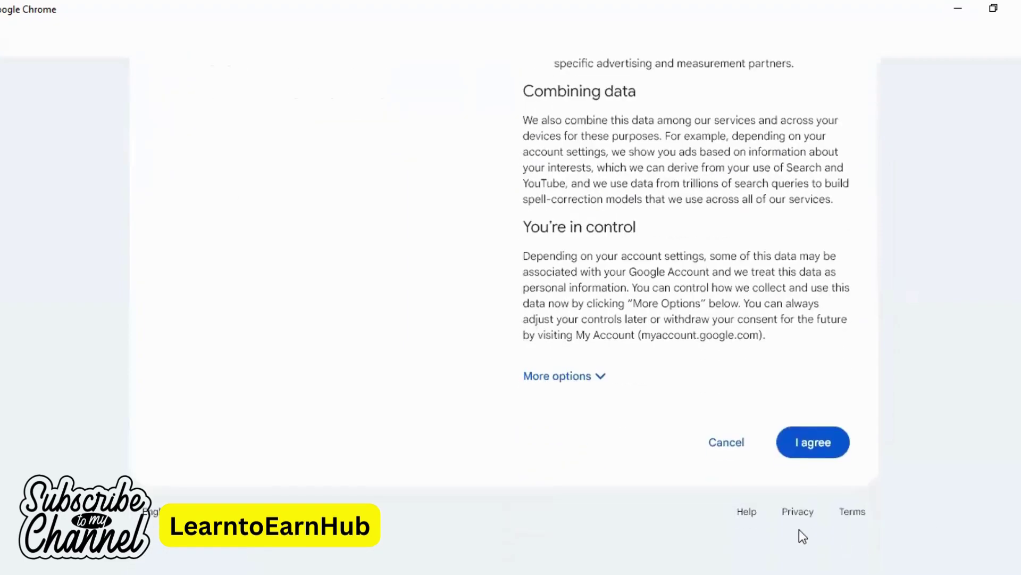
left_click(819, 441)
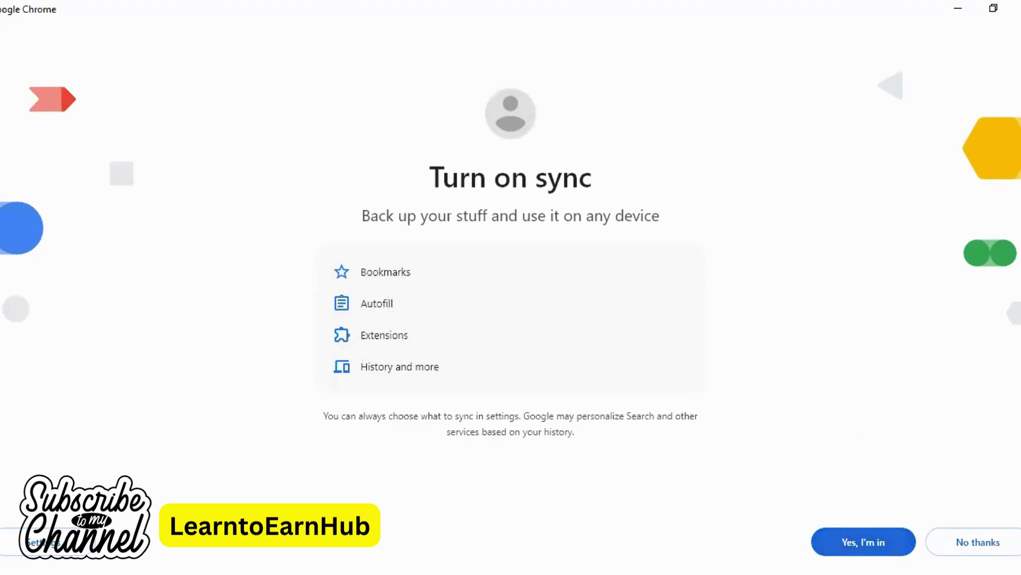
Turn on Chrome sync for the new account with "Yes, I'm in".
left_click(863, 542)
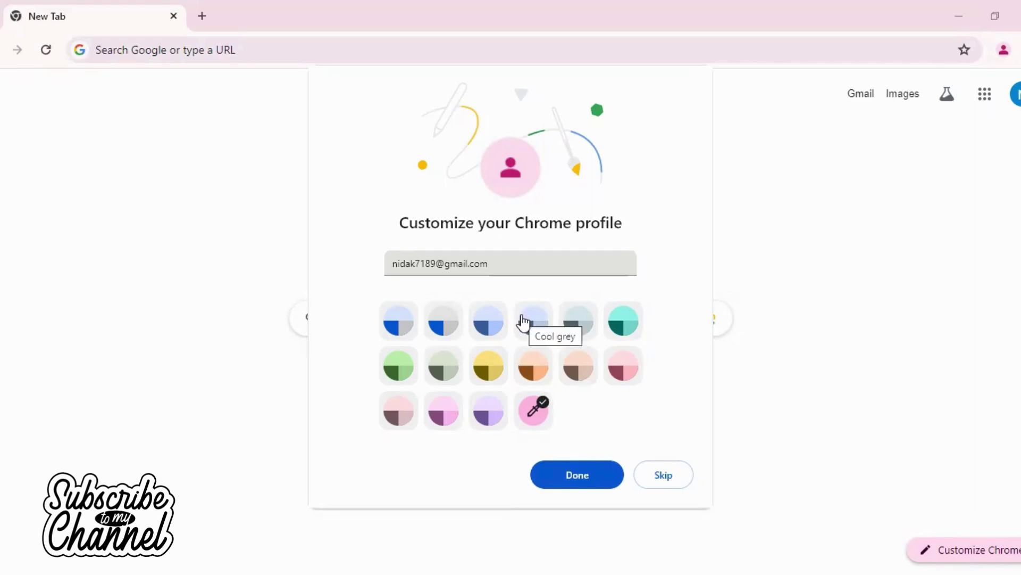
Choose the rose-pink swatch as the profile colour and finish with Done.
left_click(624, 370)
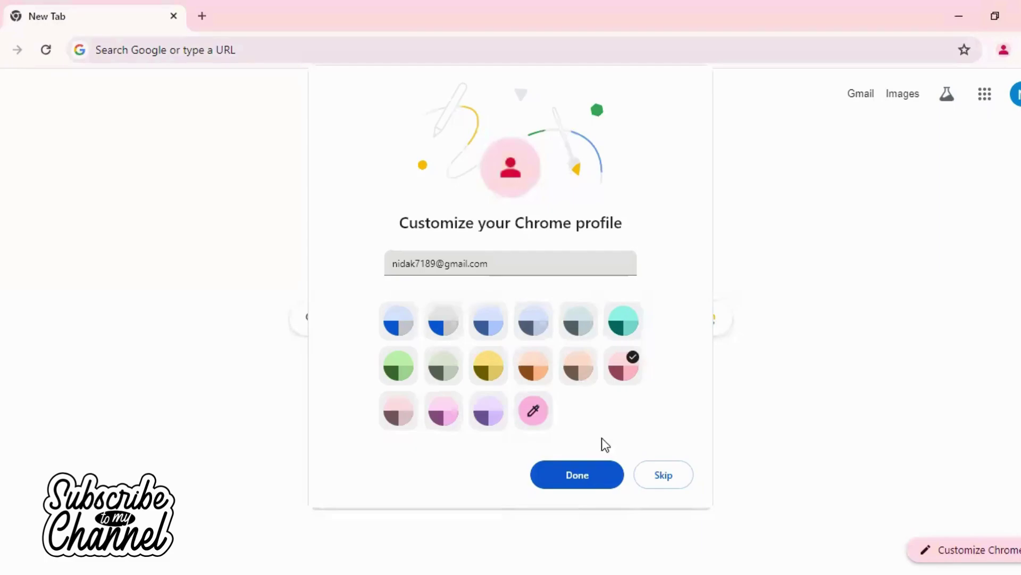
left_click(590, 485)
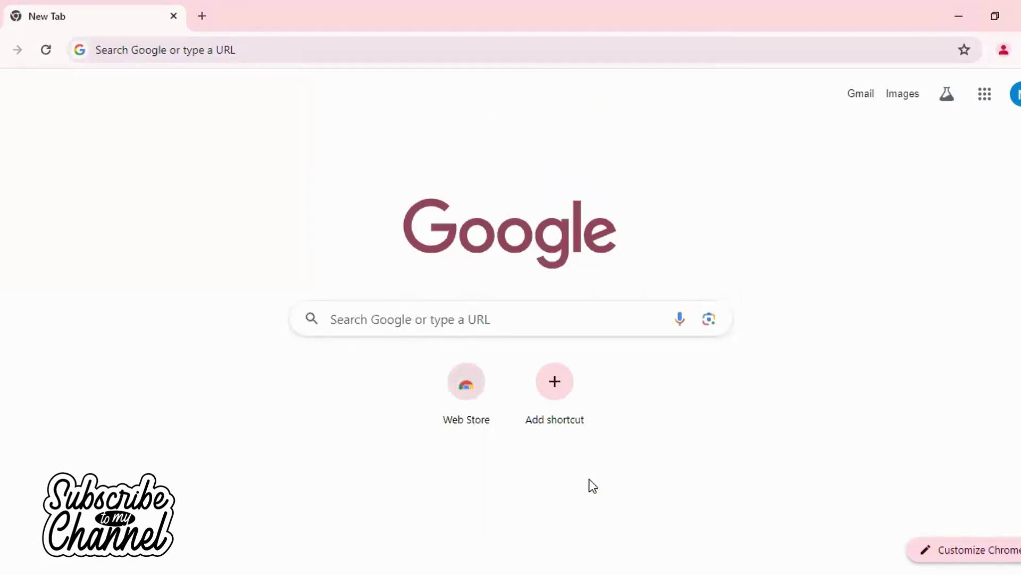